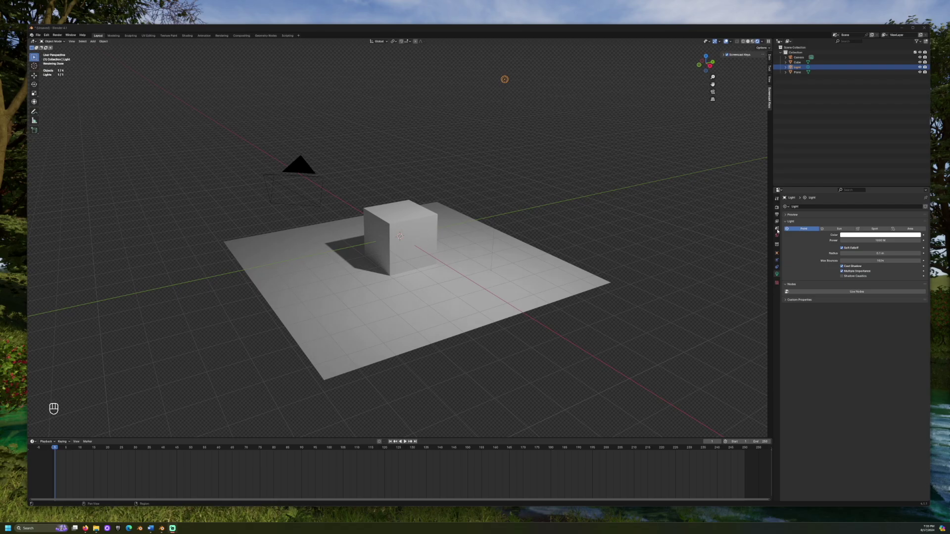
- Adjust the point light's power and set its radius to 1 m to soften the cube's shadow
{"action": "mouse_move", "coordinate": [871, 240]}
{"action": "left_mouse_down"}
{"action": "mouse_move", "coordinate": [894, 240]}
{"action": "mouse_move", "coordinate": [841, 241]}
{"action": "mouse_move", "coordinate": [869, 241]}
{"action": "left_mouse_up"}
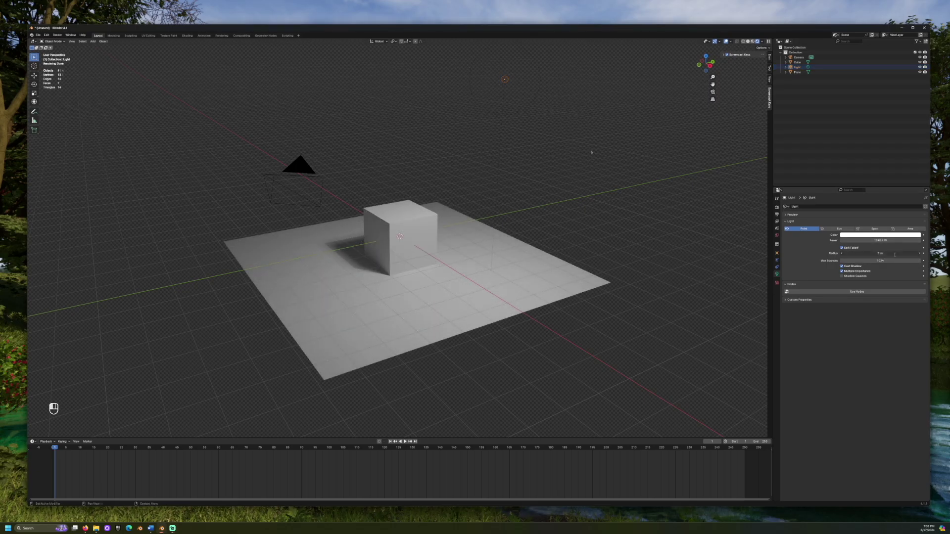
{"action": "left_click", "coordinate": [894, 255]}
{"action": "left_click", "coordinate": [894, 255]}
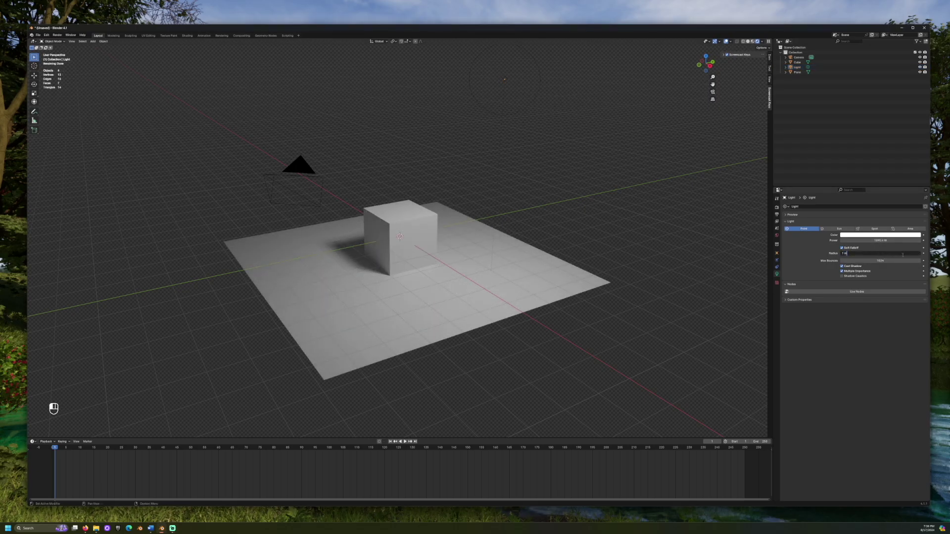
{"action": "left_click", "coordinate": [893, 261]}
{"action": "left_click_drag", "start_coordinate": [894, 254], "coordinate": [869, 253]}
- Set the point light's power to 1000 W
{"action": "left_click", "coordinate": [872, 240]}
{"action": "type", "text": "100"}
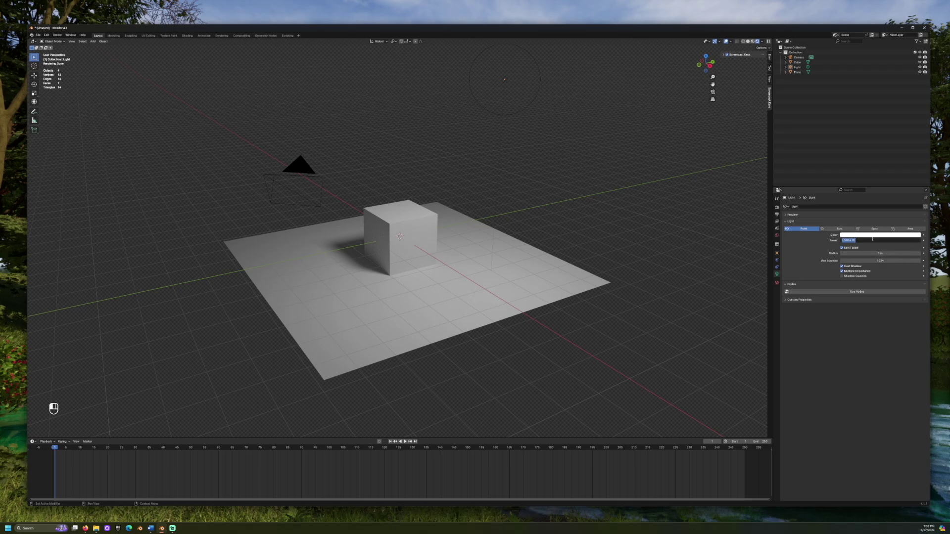
{"action": "type", "text": "0"}
{"action": "key", "text": "Return"}
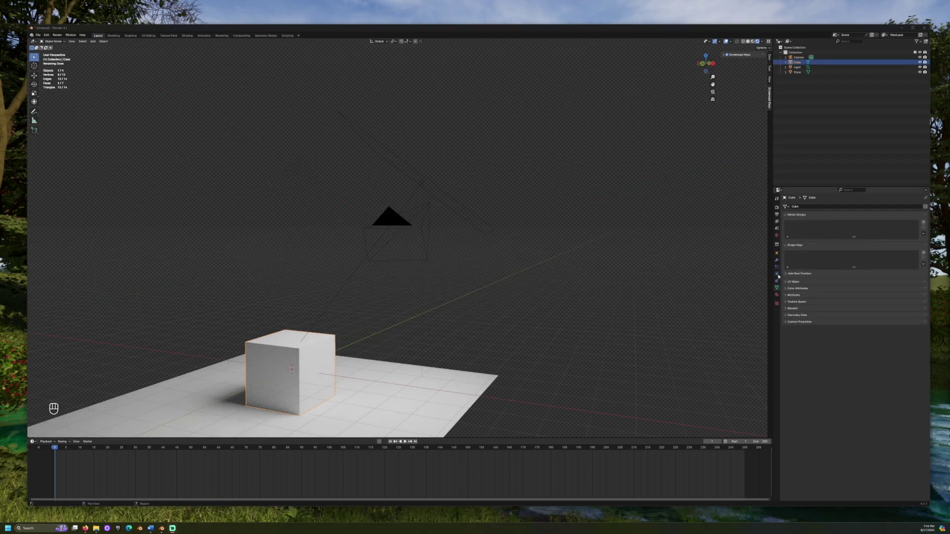
- Try to move the cube up off the floor towards the area light, and undo the move
{"action": "left_click", "coordinate": [420, 182]}
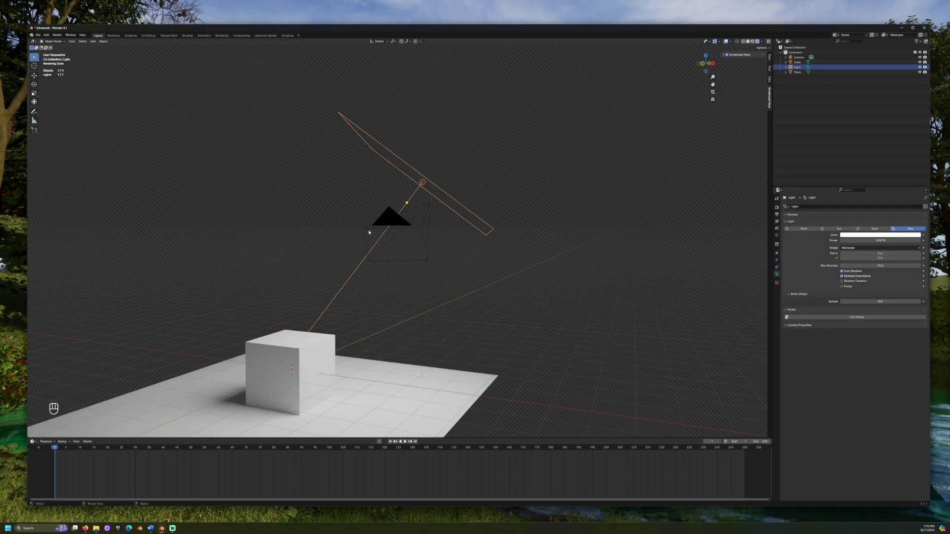
{"action": "left_click", "coordinate": [293, 371]}
{"action": "key", "text": "g"}
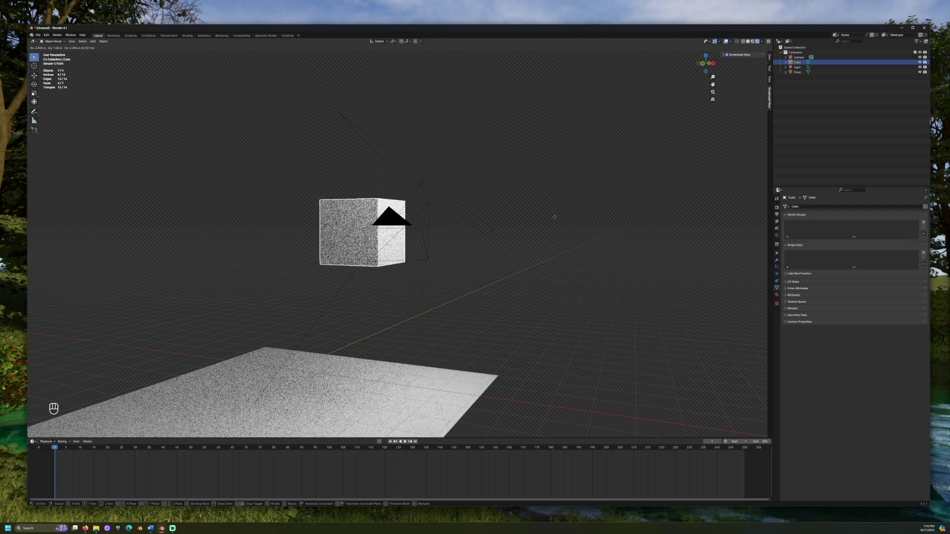
{"action": "left_click", "coordinate": [519, 258]}
{"action": "key", "text": "ctrl+z"}
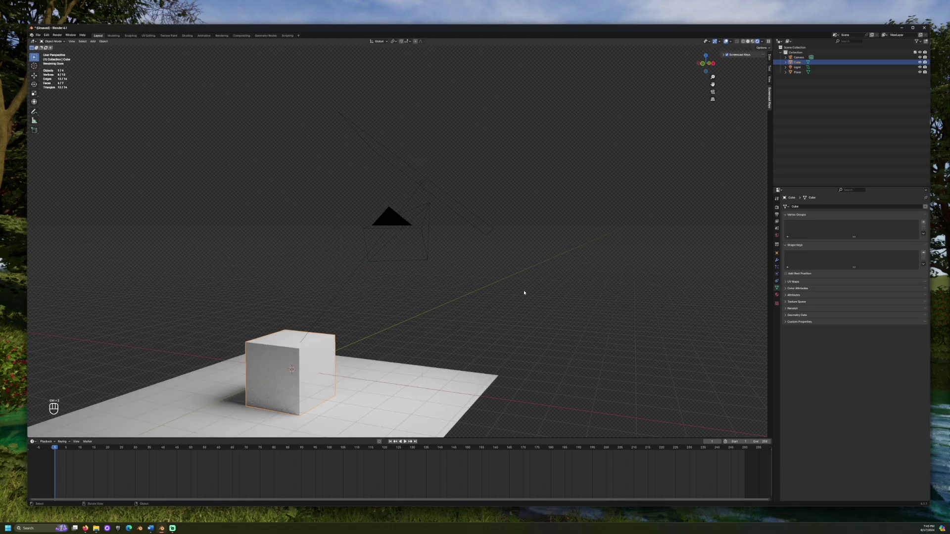
- Aim the area light at the floor just in front of the cube
{"action": "middle_click_drag", "start_coordinate": [524, 292], "coordinate": [451, 333]}
{"action": "key", "text": "KP_Decimal"}
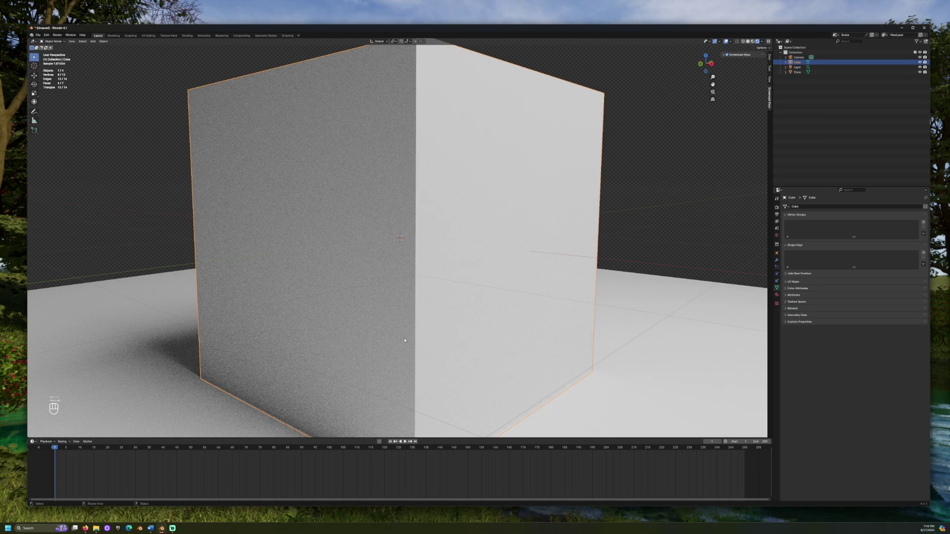
{"action": "scroll", "coordinate": [402, 343], "scroll_direction": "down", "scroll_amount": 10}
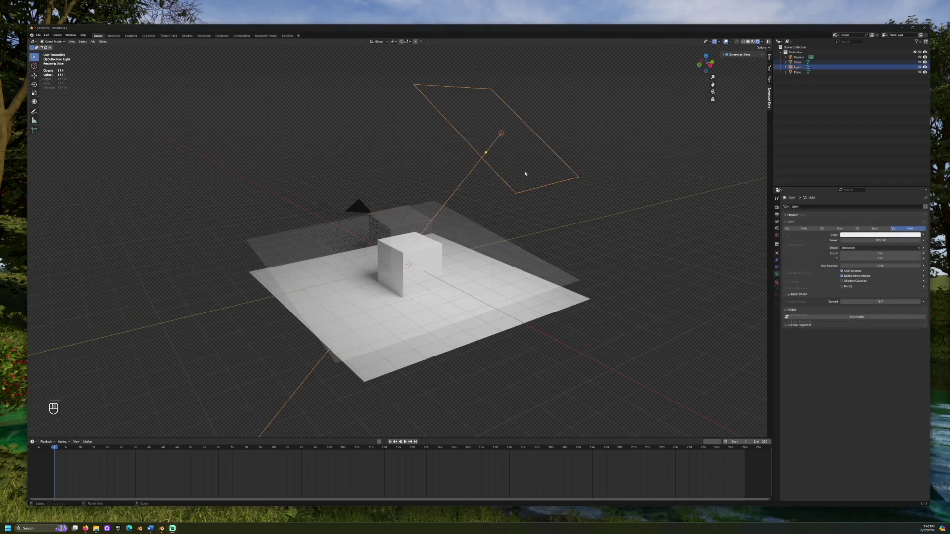
{"action": "left_click_drag", "start_coordinate": [486, 153], "coordinate": [401, 307]}
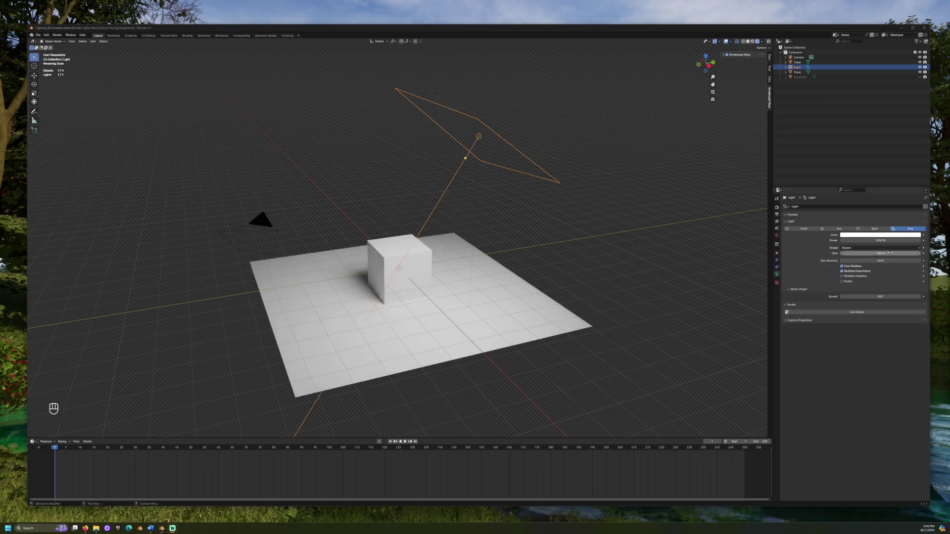
- Shrink the square area light to 0.14 m, try a larger size, and undo the enlargement
{"action": "left_click_drag", "start_coordinate": [890, 253], "coordinate": [840, 253]}
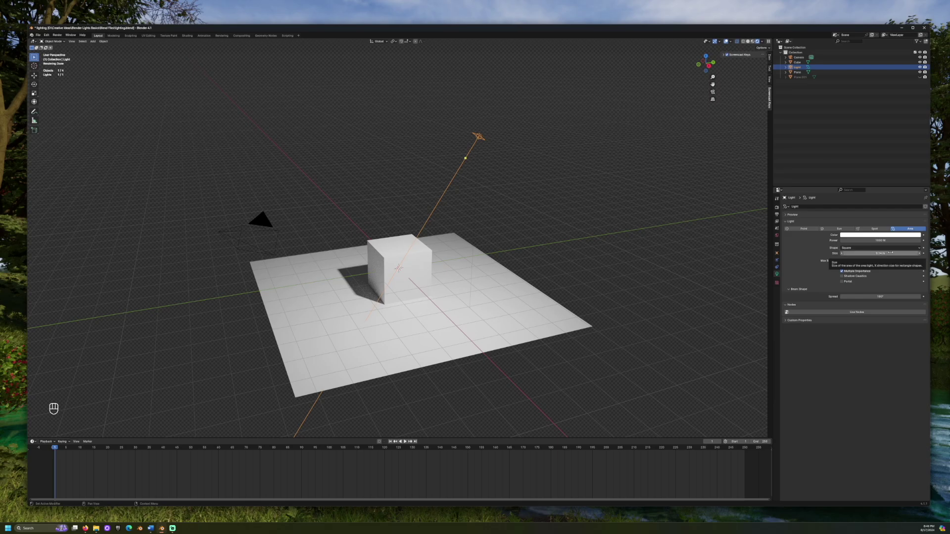
{"action": "mouse_move", "coordinate": [891, 253]}
{"action": "left_mouse_down"}
{"action": "mouse_move", "coordinate": [921, 252]}
{"action": "mouse_move", "coordinate": [890, 253]}
{"action": "left_mouse_up"}
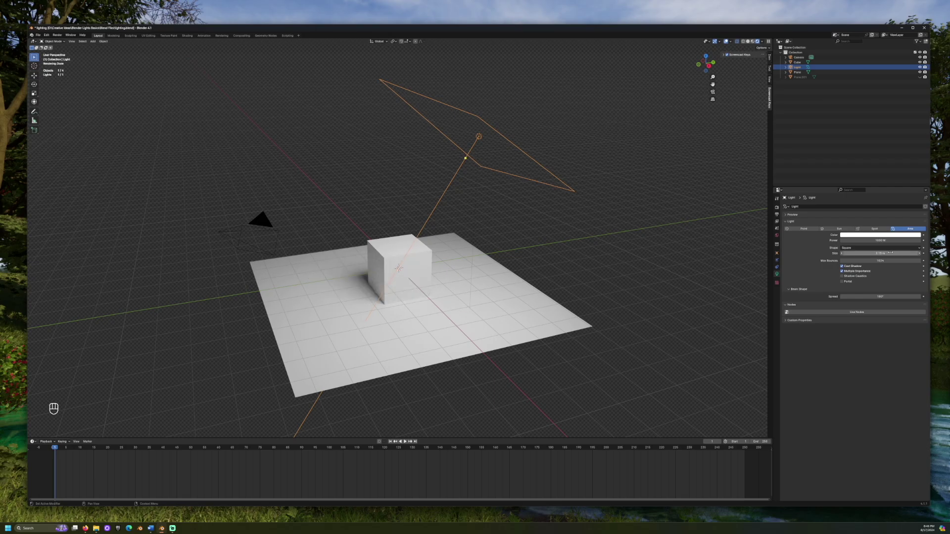
{"action": "key", "text": "ctrl+z"}
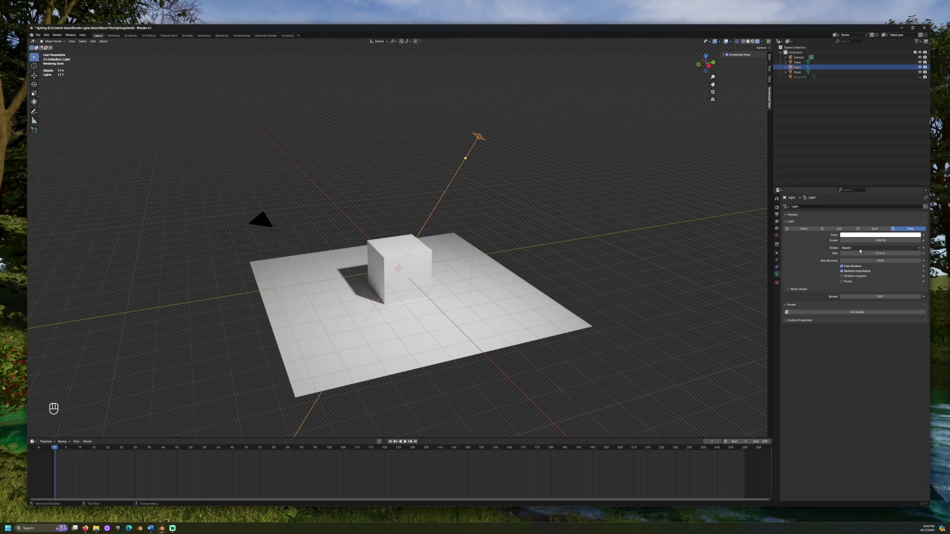
- Change the area light's shape to Disk and narrow its beam spread to a small circular pool on the floor
{"action": "left_click", "coordinate": [880, 248]}
{"action": "left_click", "coordinate": [875, 264]}
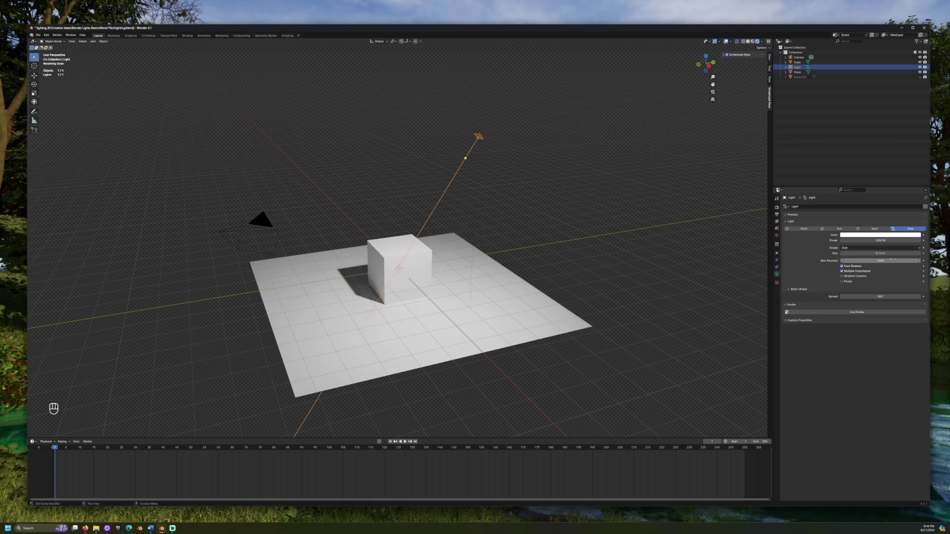
{"action": "left_click_drag", "start_coordinate": [892, 297], "coordinate": [788, 297]}
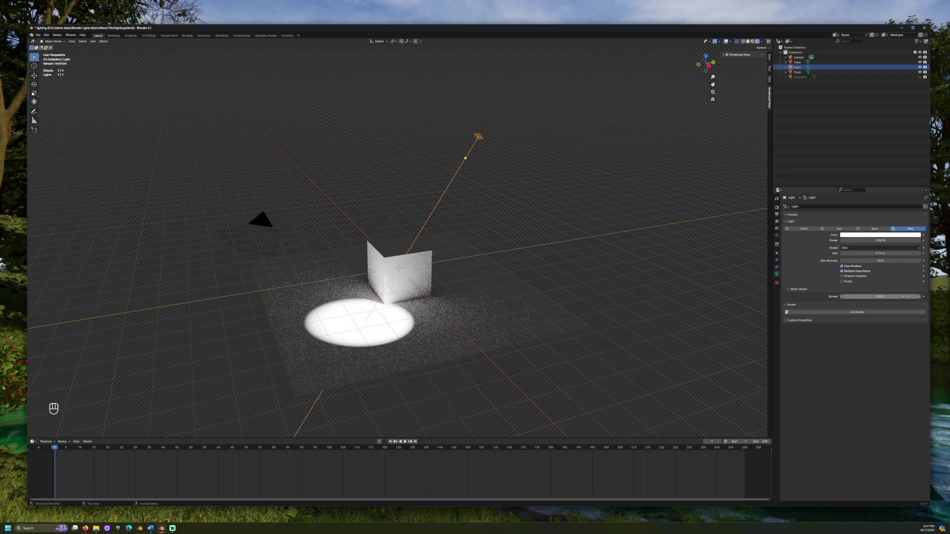
{"action": "left_click", "coordinate": [911, 250]}
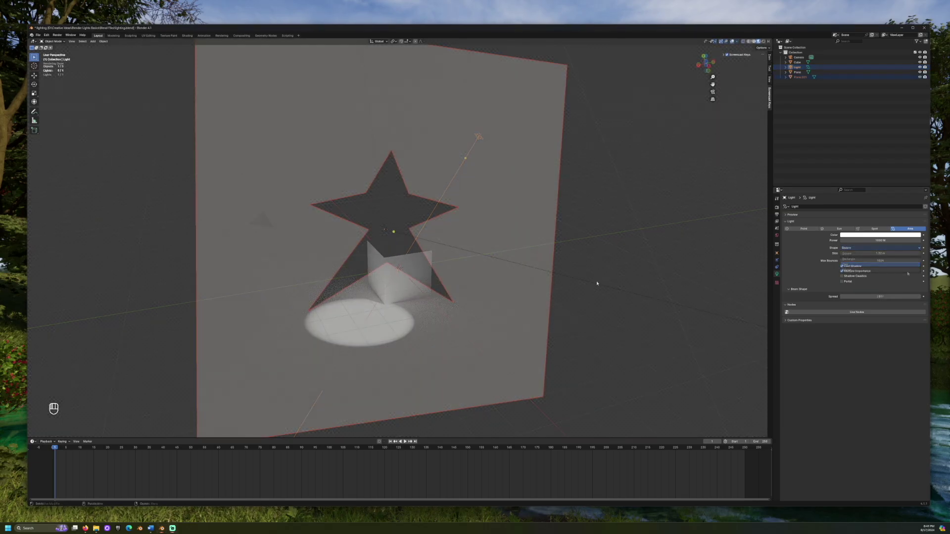
- Select the area light together with the star cut-out plane and rotate both freely
{"action": "middle_click_drag", "start_coordinate": [545, 271], "coordinate": [564, 280]}
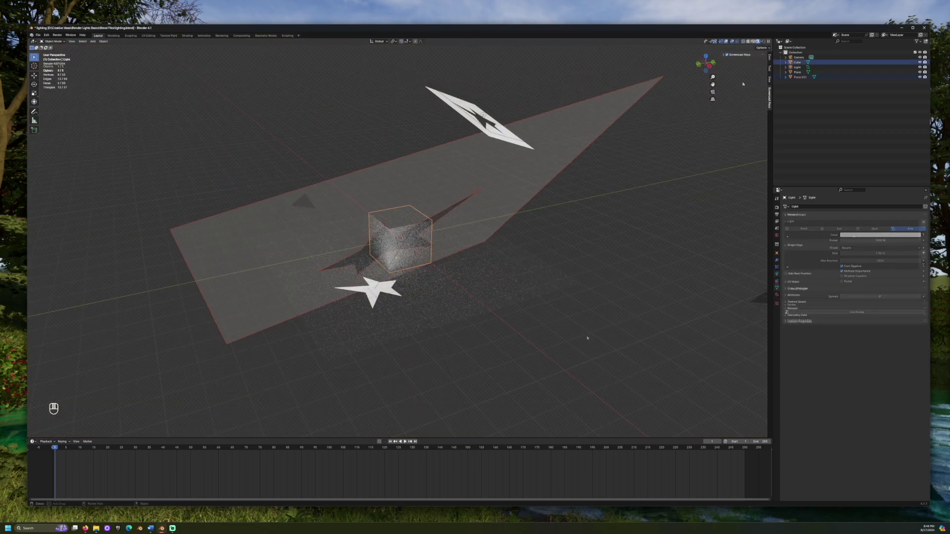
{"action": "left_click_drag", "start_coordinate": [553, 171], "coordinate": [466, 97]}
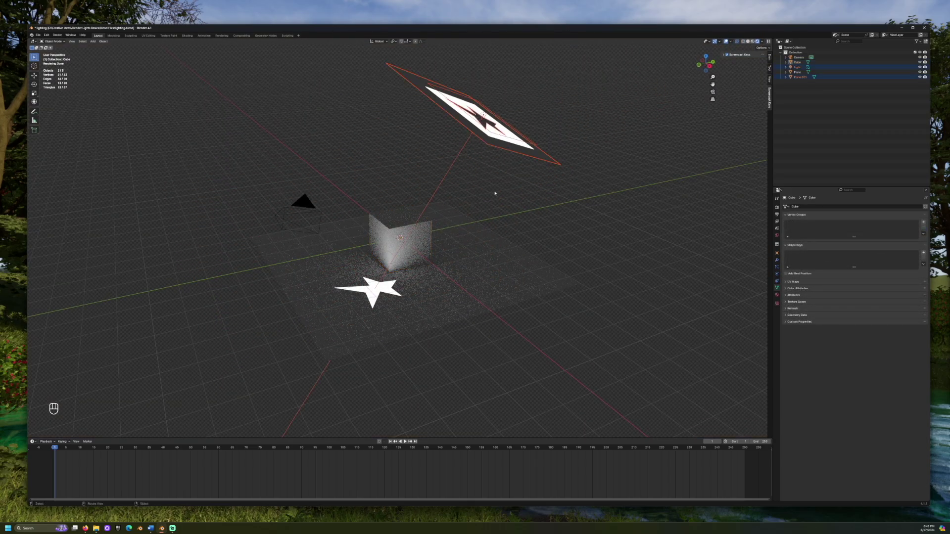
{"action": "key", "text": "r"}
{"action": "key", "text": "r"}
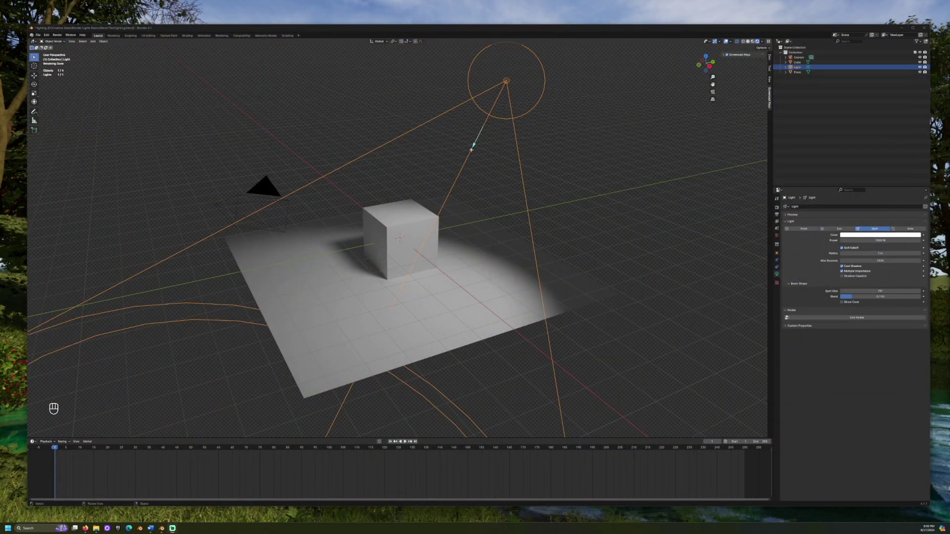
- Aim the spotlight at the floor in front of the cube and adjust its radius
{"action": "left_click_drag", "start_coordinate": [471, 150], "coordinate": [375, 287]}
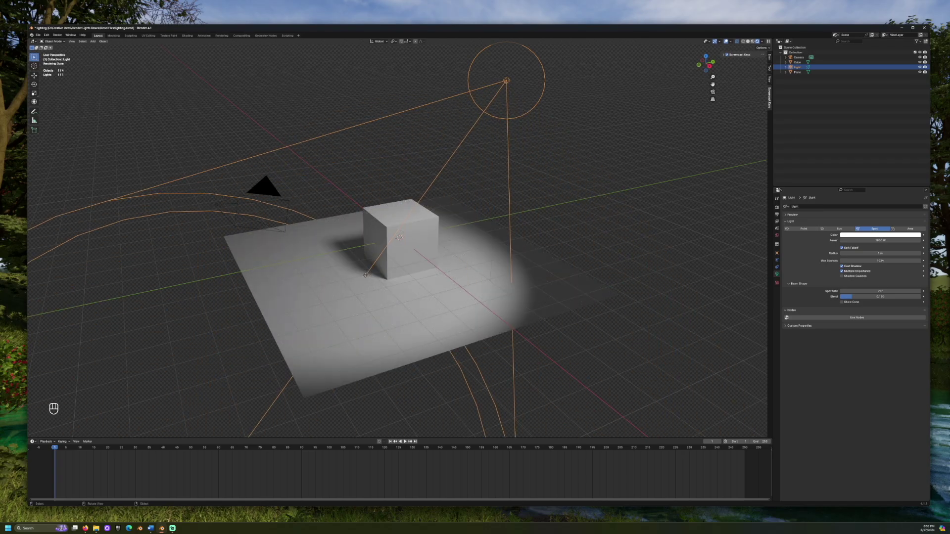
{"action": "key", "text": "shift"}
{"action": "mouse_move", "coordinate": [897, 253]}
{"action": "left_mouse_down"}
{"action": "mouse_move", "coordinate": [884, 254]}
{"action": "mouse_move", "coordinate": [900, 253]}
{"action": "left_mouse_up"}
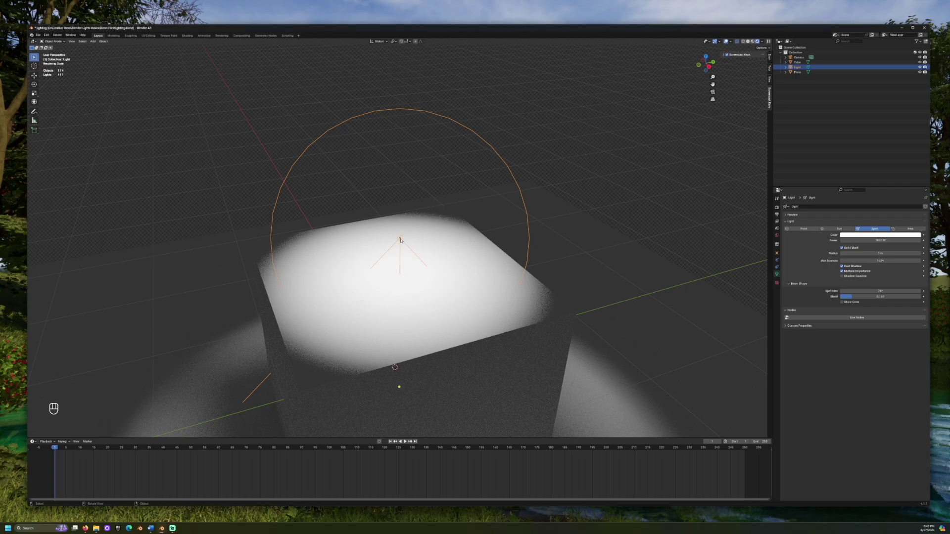
- Lower the spotlight along the Z axis towards the cube's top face, and raise it again along Z
{"action": "key", "text": "g"}
{"action": "key", "text": "z"}
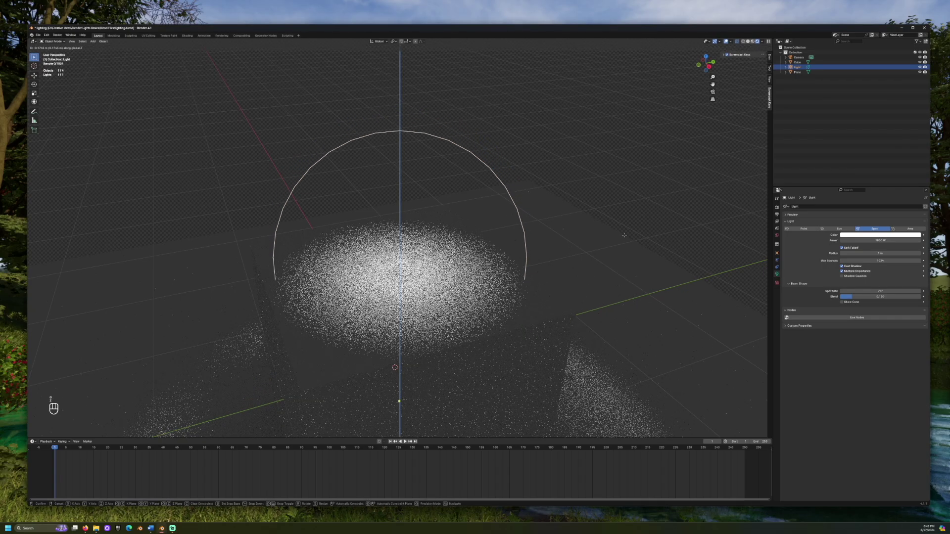
{"action": "left_click", "coordinate": [640, 261]}
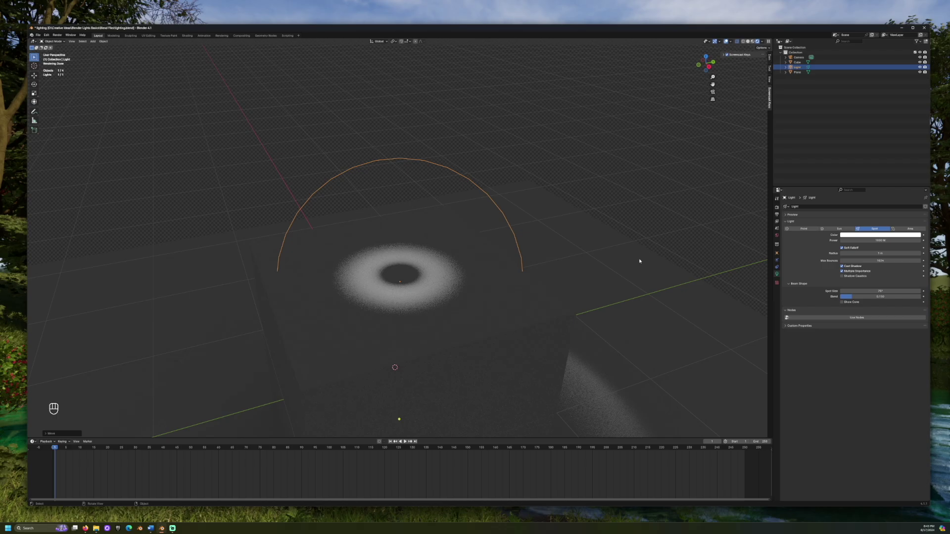
{"action": "key", "text": "g"}
{"action": "key", "text": "z"}
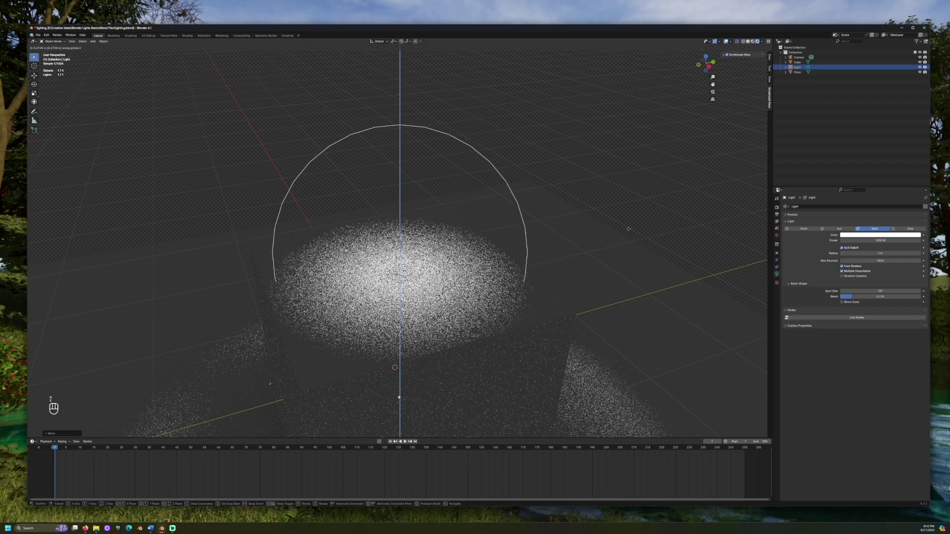
{"action": "left_click", "coordinate": [627, 222]}
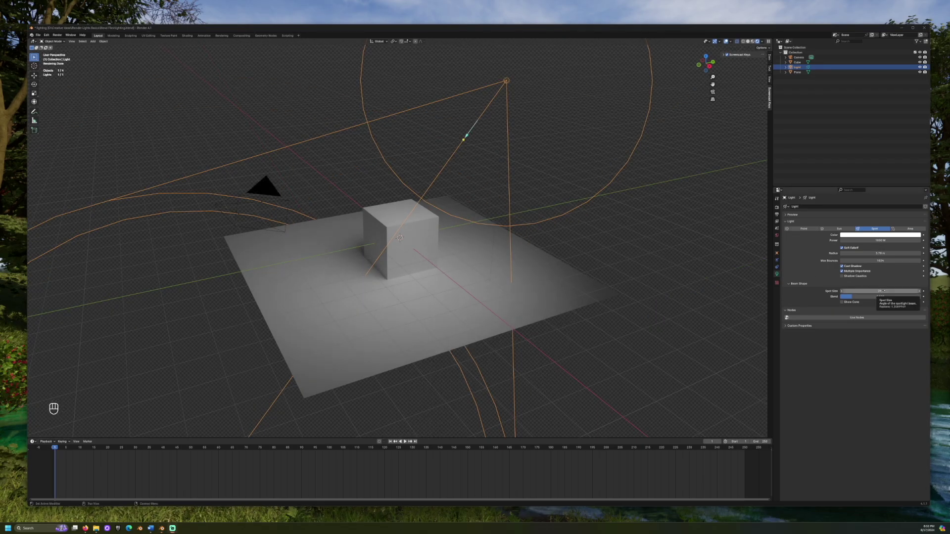
- Adjust the spotlight's beam shape by changing its spot size and edge blend
{"action": "left_click_drag", "start_coordinate": [881, 291], "coordinate": [905, 291]}
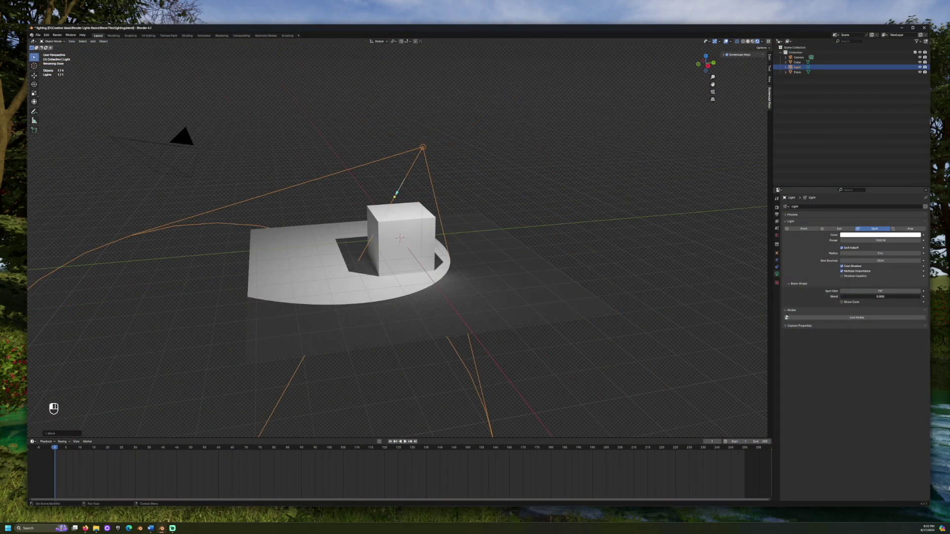
{"action": "mouse_move", "coordinate": [841, 297]}
{"action": "left_mouse_down"}
{"action": "mouse_move", "coordinate": [920, 297]}
{"action": "mouse_move", "coordinate": [841, 297]}
{"action": "left_mouse_up"}
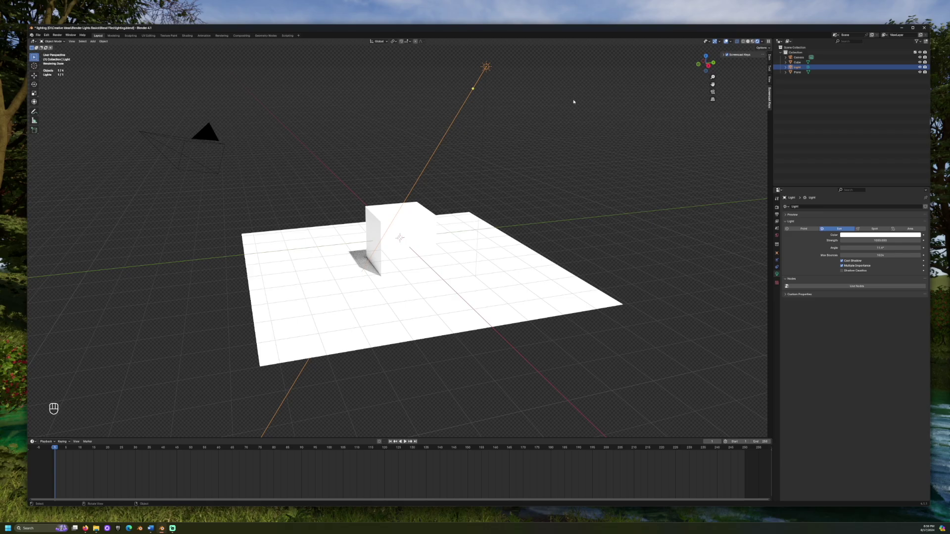
- Move the sun light to the floor's front corner, back up above the floor, and down below the floor
{"action": "key", "text": "g"}
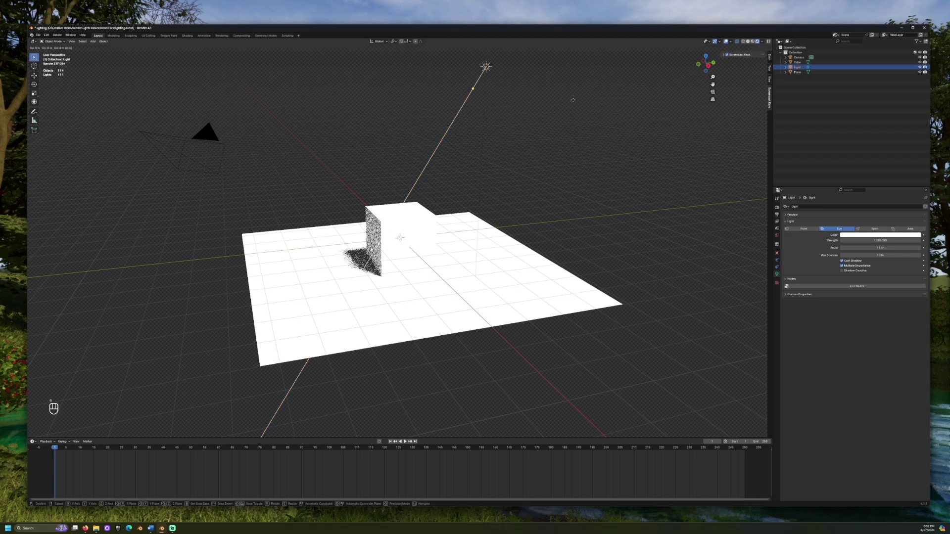
{"action": "left_click", "coordinate": [390, 367]}
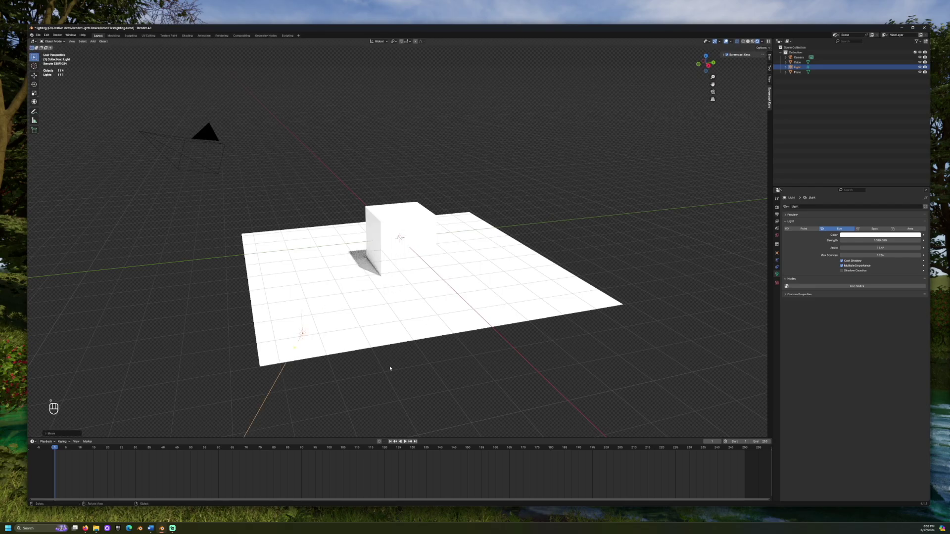
{"action": "key", "text": "g"}
{"action": "left_click", "coordinate": [648, 222]}
{"action": "middle_click_drag", "start_coordinate": [648, 222], "coordinate": [613, 229]}
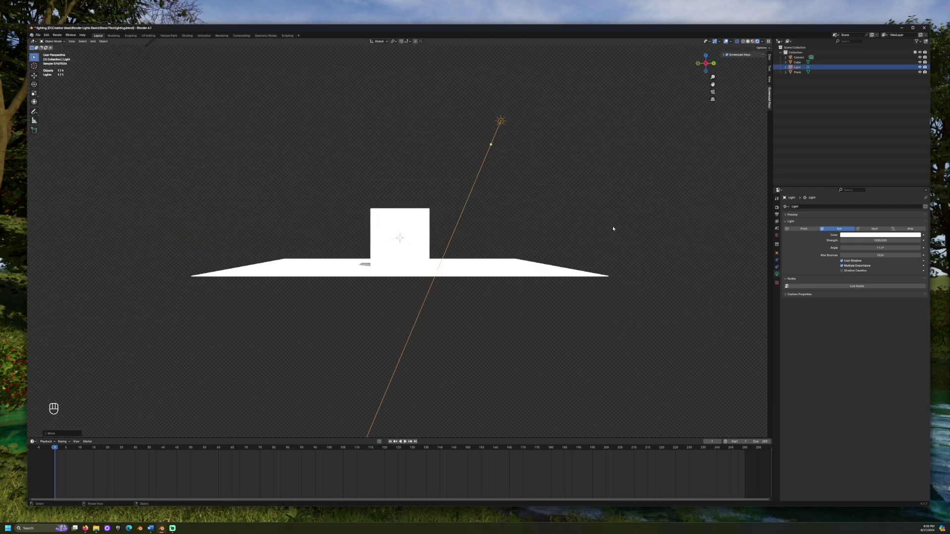
{"action": "key", "text": "g"}
{"action": "left_click", "coordinate": [555, 420]}
{"action": "middle_click_drag", "start_coordinate": [422, 351], "coordinate": [486, 92]}
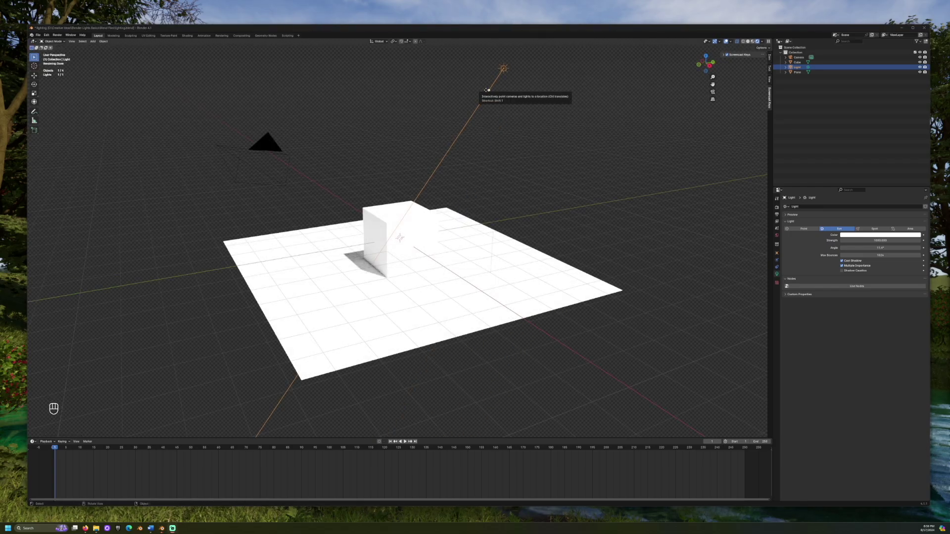
- Rotate the sun light's direction to cast the cube's shadow on one side, and swing it to the opposite side
{"action": "scroll", "coordinate": [487, 91], "scroll_direction": "down", "scroll_amount": 1}
{"action": "left_click_drag", "start_coordinate": [467, 125], "coordinate": [523, 132]}
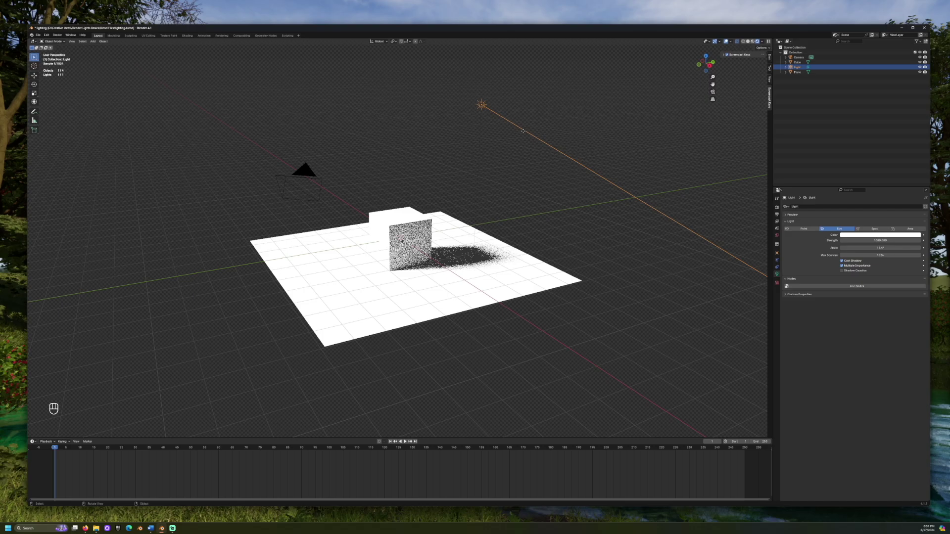
{"action": "left_click_drag", "start_coordinate": [523, 131], "coordinate": [460, 121]}
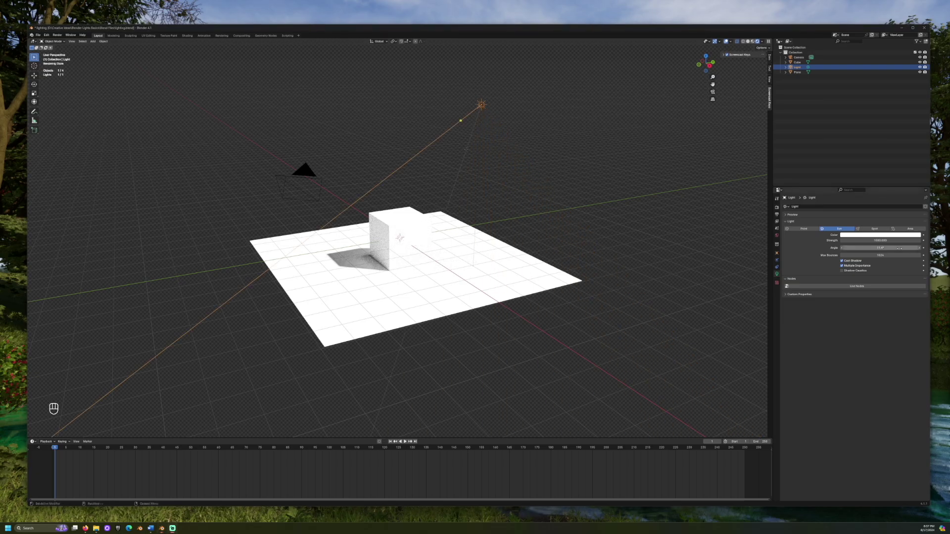
- Vary the sun light's angle and widen it to about 37° for a soft cube shadow
{"action": "left_click_drag", "start_coordinate": [874, 247], "coordinate": [896, 247]}
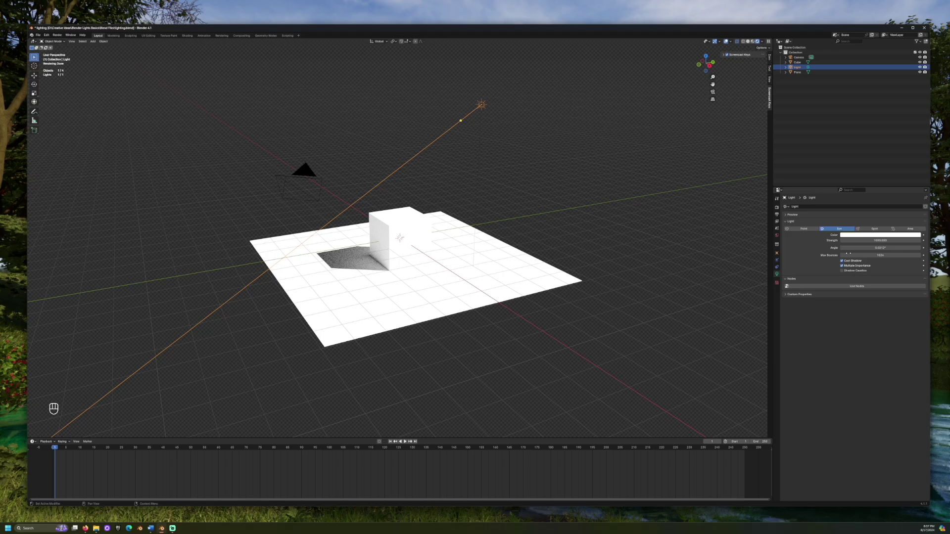
{"action": "left_click_drag", "start_coordinate": [849, 248], "coordinate": [882, 247]}
{"action": "scroll", "coordinate": [567, 243], "scroll_direction": "up", "scroll_amount": 1}
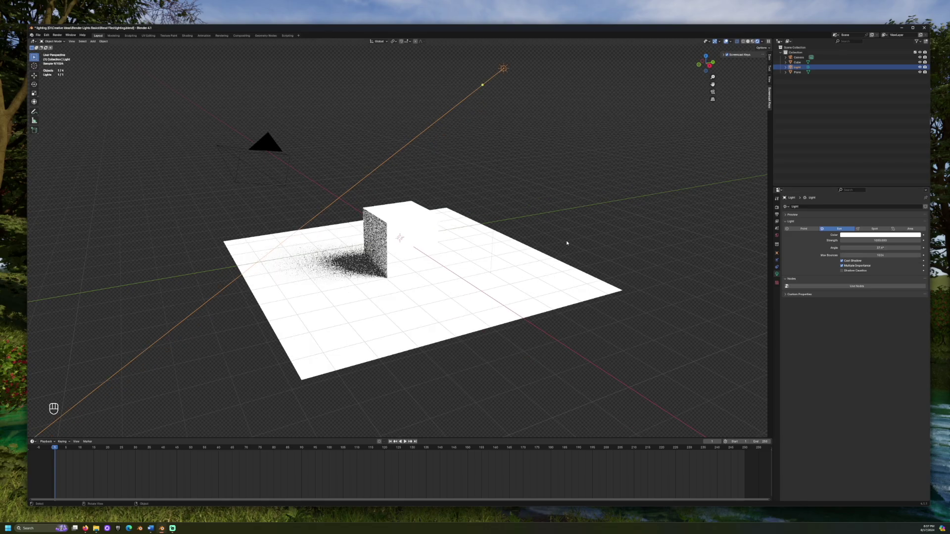
{"action": "scroll", "coordinate": [567, 241], "scroll_direction": "up", "scroll_amount": 1}
{"action": "scroll", "coordinate": [567, 240], "scroll_direction": "down", "scroll_amount": 1}
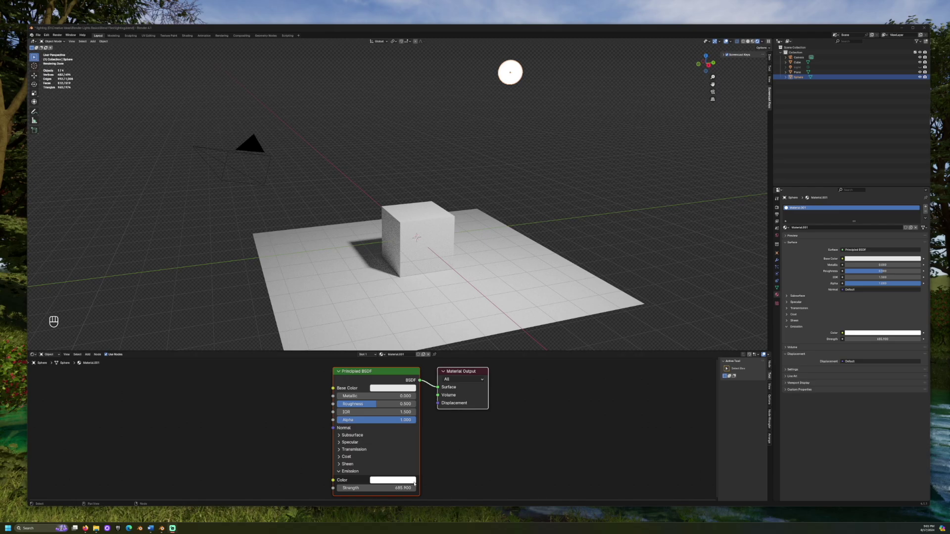
- Lower the emissive sphere's emission strength to about 452.5 and move the sphere down beside the cube's upper corner
{"action": "left_click_drag", "start_coordinate": [385, 488], "coordinate": [343, 489]}
{"action": "left_click_drag", "start_coordinate": [509, 69], "coordinate": [545, 83]}
{"action": "key", "text": "g"}
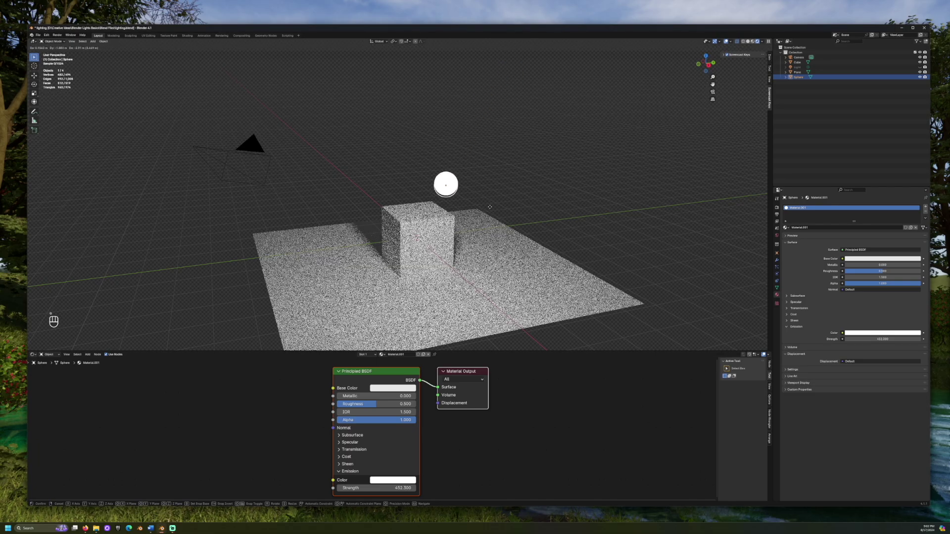
{"action": "left_click", "coordinate": [503, 245]}
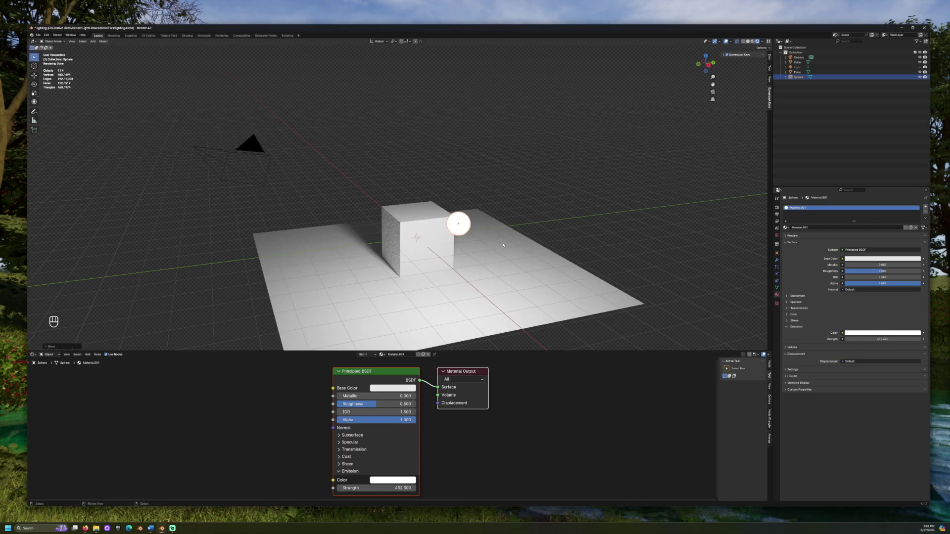
- Slide the emissive sphere along the X axis to shift the light across the cube and floor
{"action": "key", "text": "g"}
{"action": "key", "text": "x"}
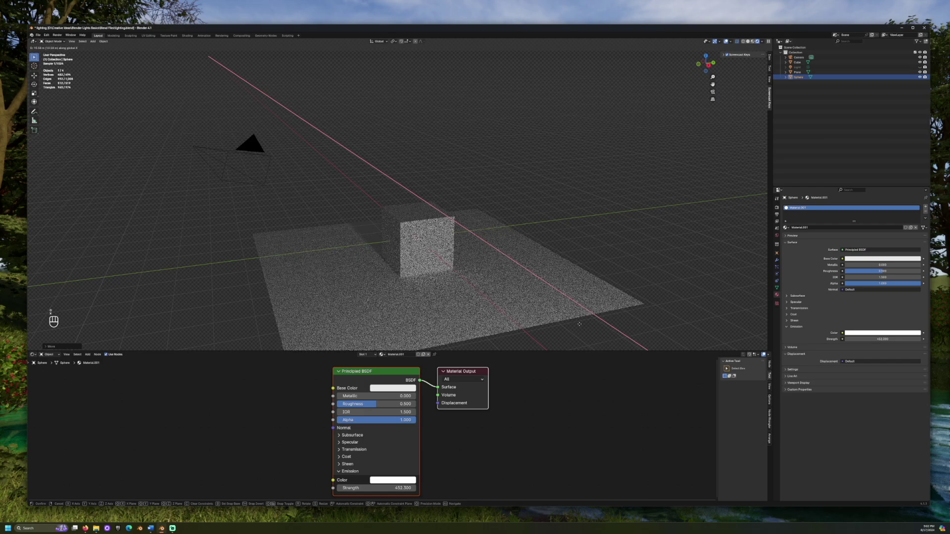
{"action": "left_click", "coordinate": [362, 247]}
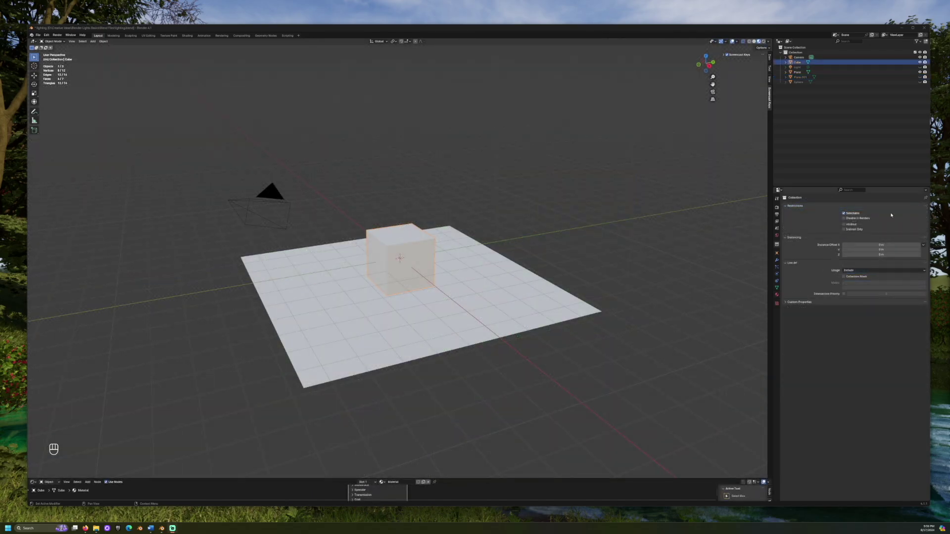
- Look through the scene's render settings and create a new world for the scene
{"action": "left_click", "coordinate": [777, 208]}
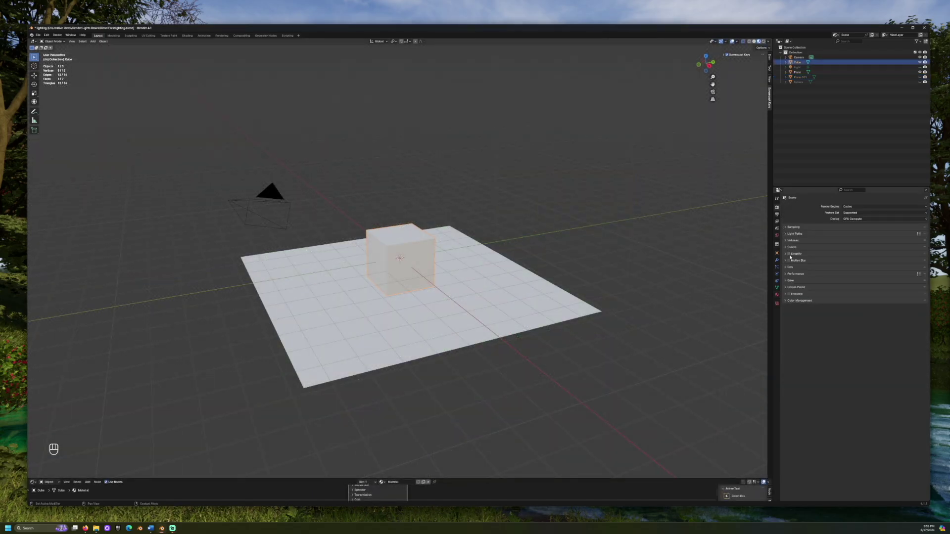
{"action": "left_click", "coordinate": [790, 268]}
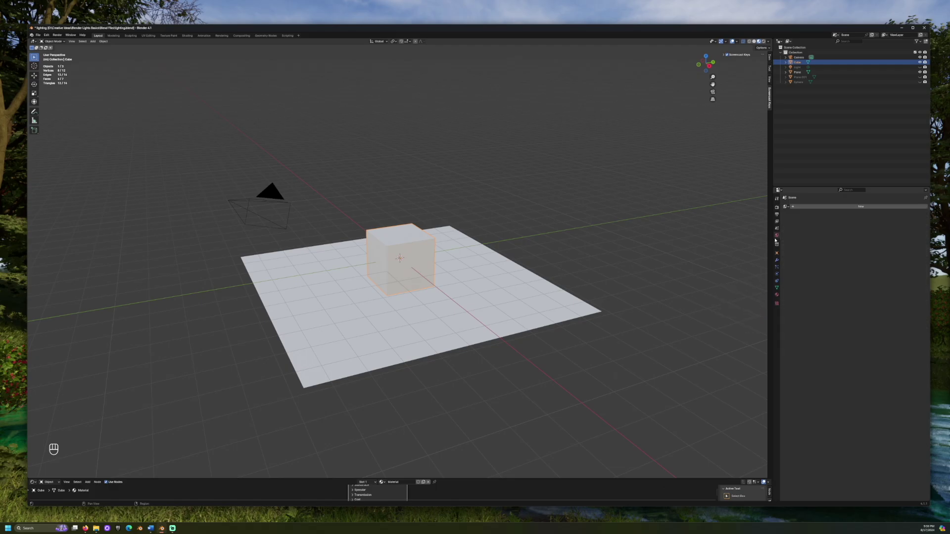
{"action": "left_click", "coordinate": [777, 237]}
{"action": "left_click", "coordinate": [821, 206]}
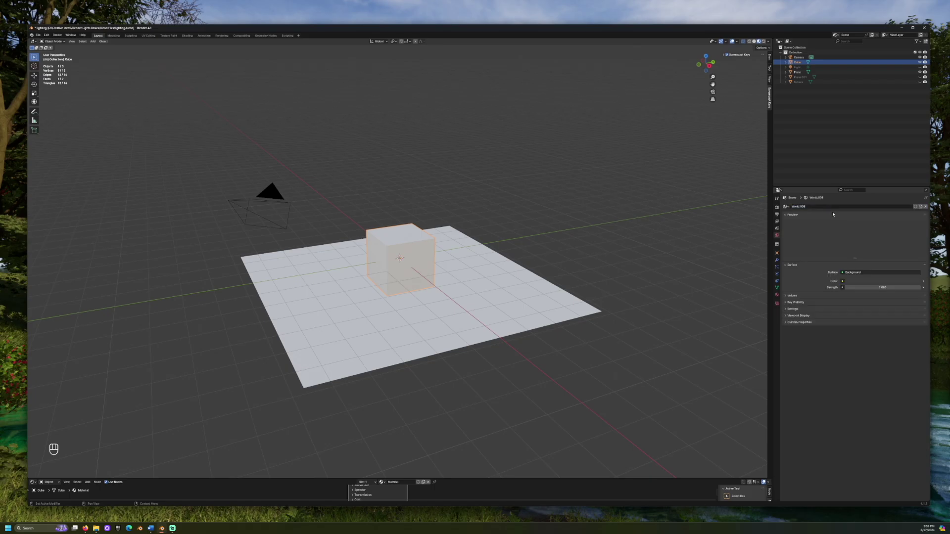
- Assign a Sky Texture to the world's background color and display the viewport in rendered shading
{"action": "left_click", "coordinate": [841, 281]}
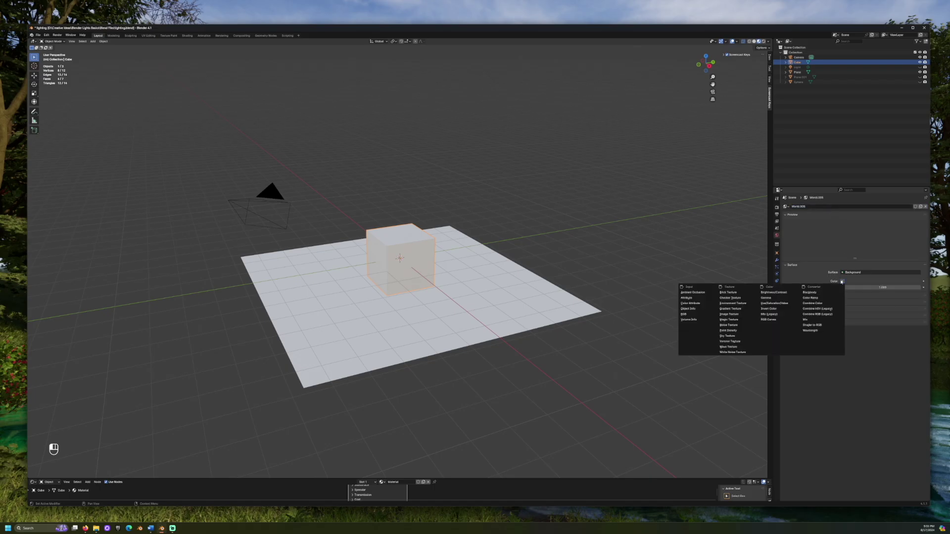
{"action": "left_click", "coordinate": [737, 336]}
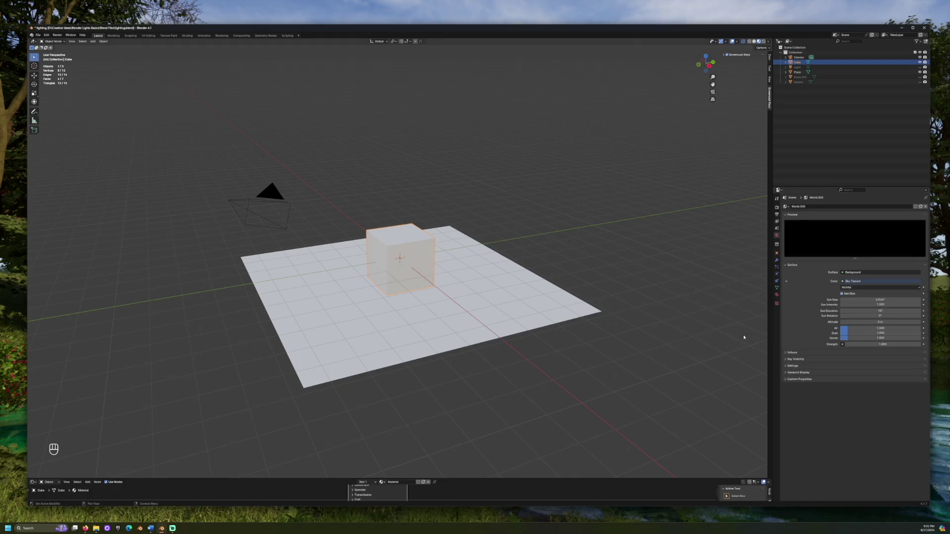
{"action": "left_click", "coordinate": [763, 41]}
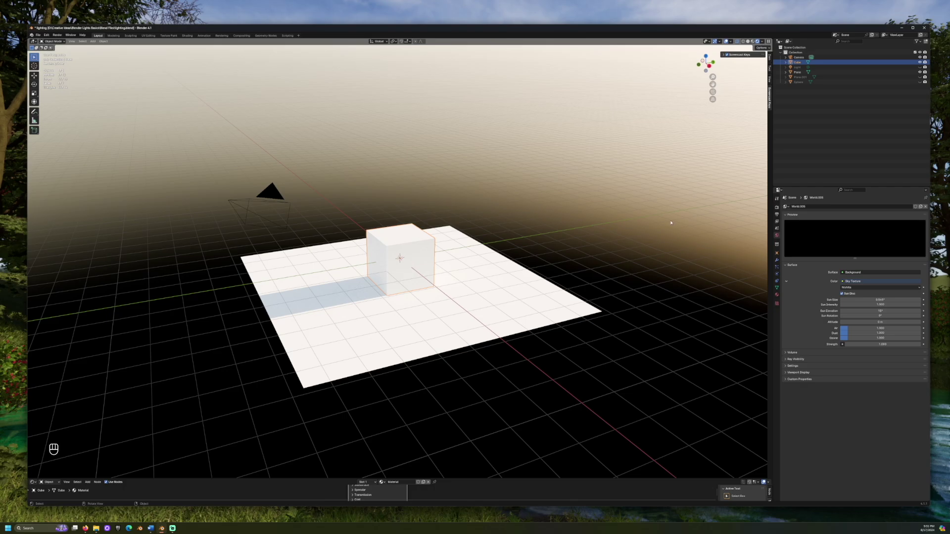
- Enlarge the Sky Texture's sun size to a huge disc on the horizon and adjust the sun elevation
{"action": "left_click_drag", "start_coordinate": [880, 300], "coordinate": [919, 300]}
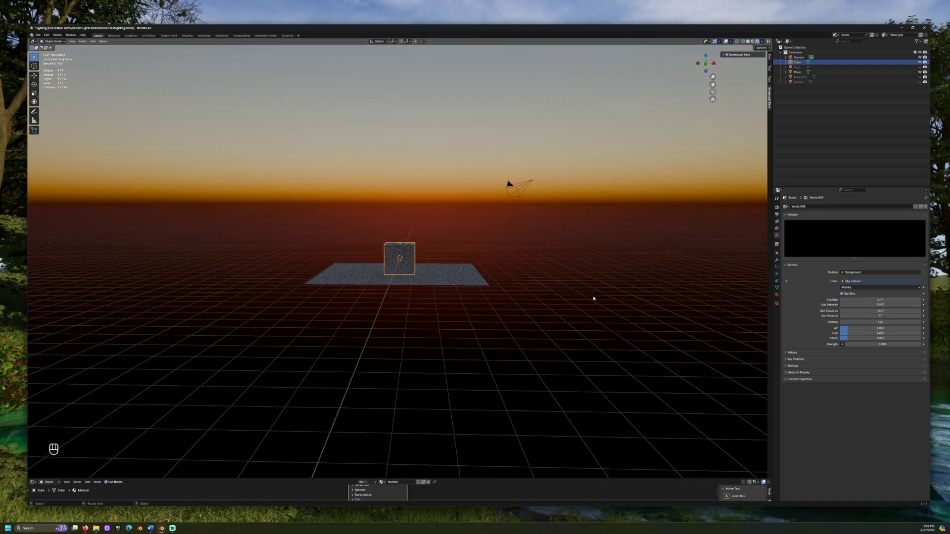
{"action": "left_click_drag", "start_coordinate": [874, 298], "coordinate": [914, 299]}
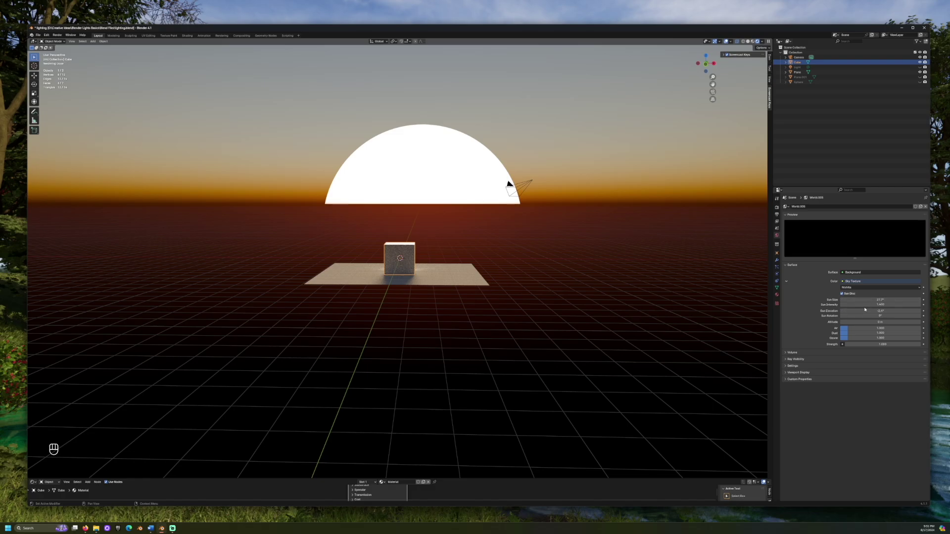
{"action": "left_click_drag", "start_coordinate": [870, 311], "coordinate": [838, 312]}
{"action": "middle_click_drag", "start_coordinate": [612, 313], "coordinate": [572, 312]}
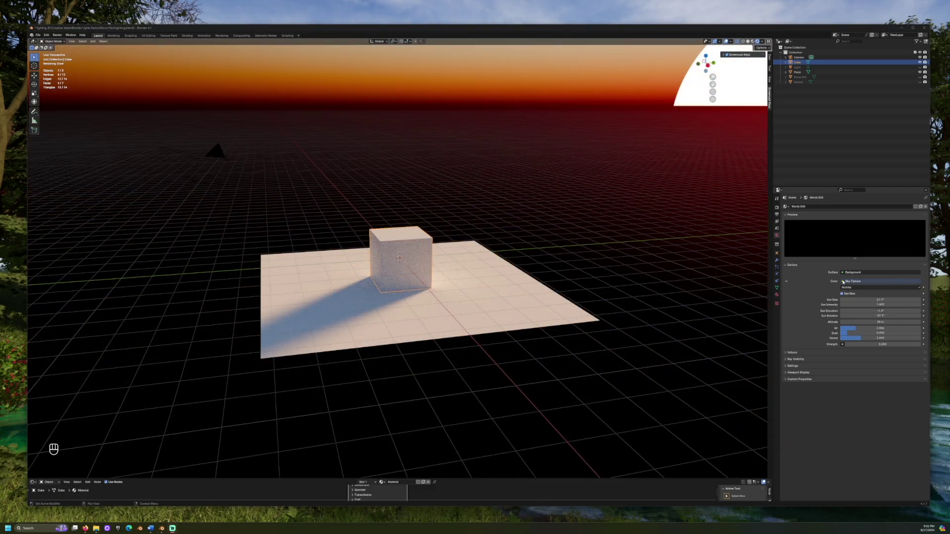
- Replace the Sky Texture with an Environment Texture and load the image symmetrical_garden_02_2k.hdr
{"action": "left_click", "coordinate": [843, 281]}
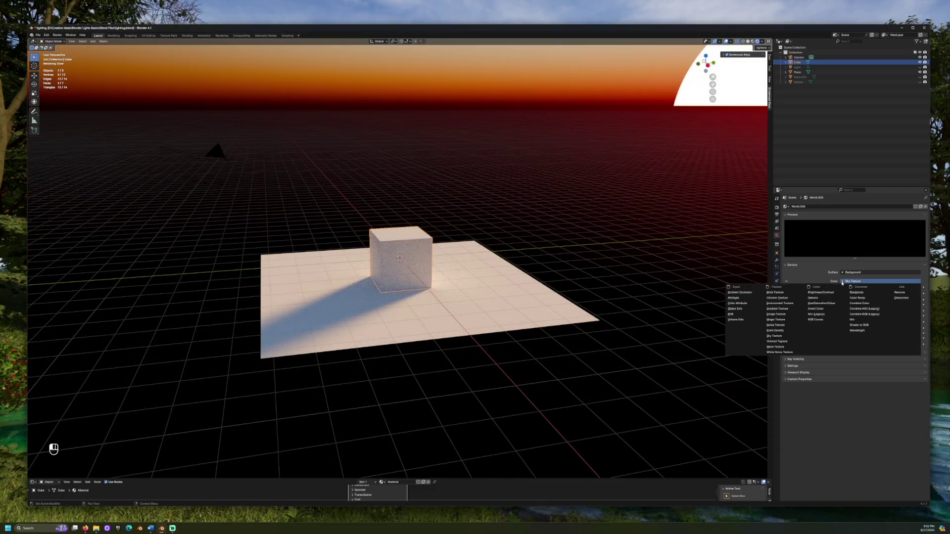
{"action": "left_click", "coordinate": [800, 304]}
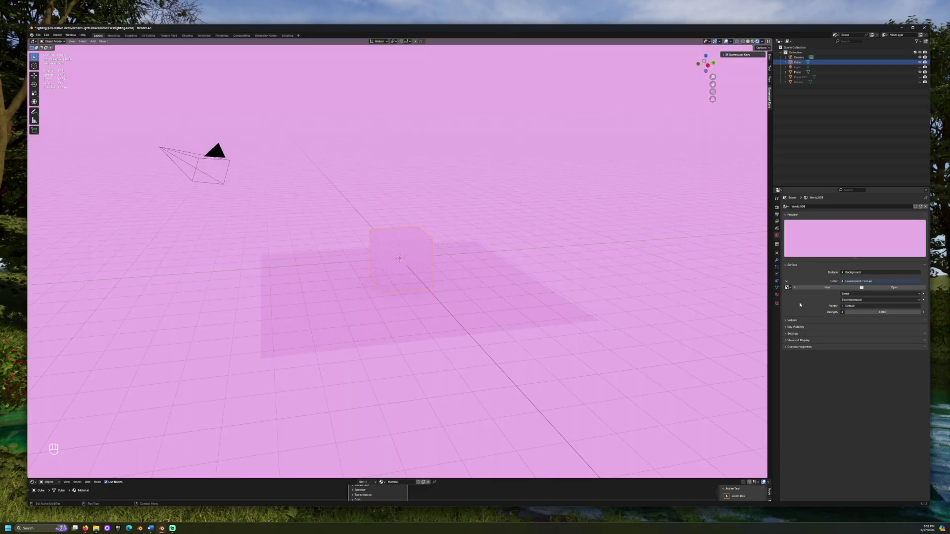
{"action": "left_click", "coordinate": [884, 288]}
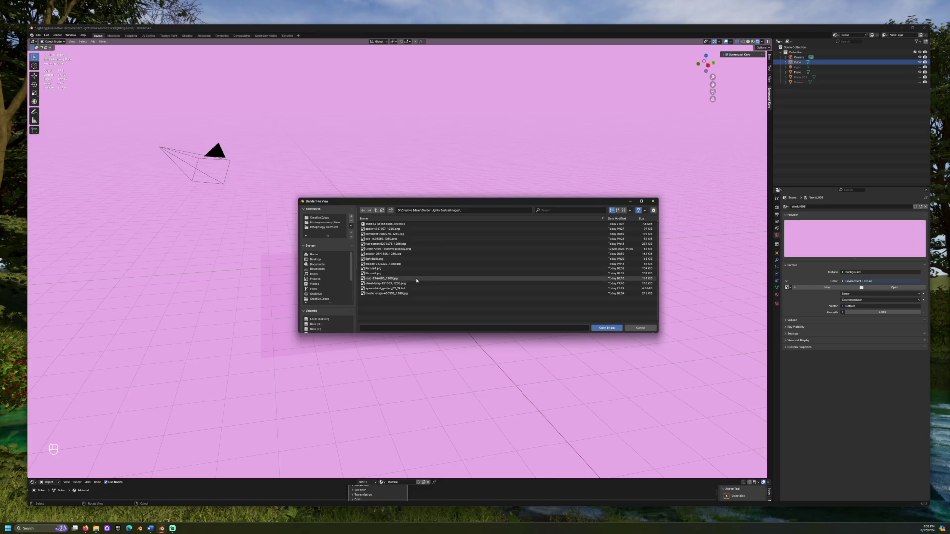
{"action": "double_click", "coordinate": [425, 289]}
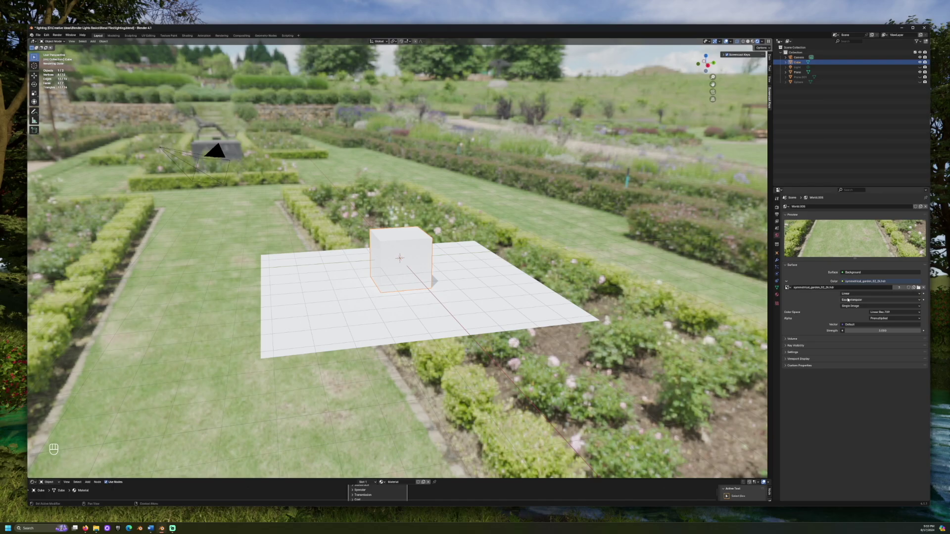
- Set the garden environment's background strength to 1.0 and view the lit cube from another angle
{"action": "middle_click_drag", "start_coordinate": [532, 284], "coordinate": [512, 286]}
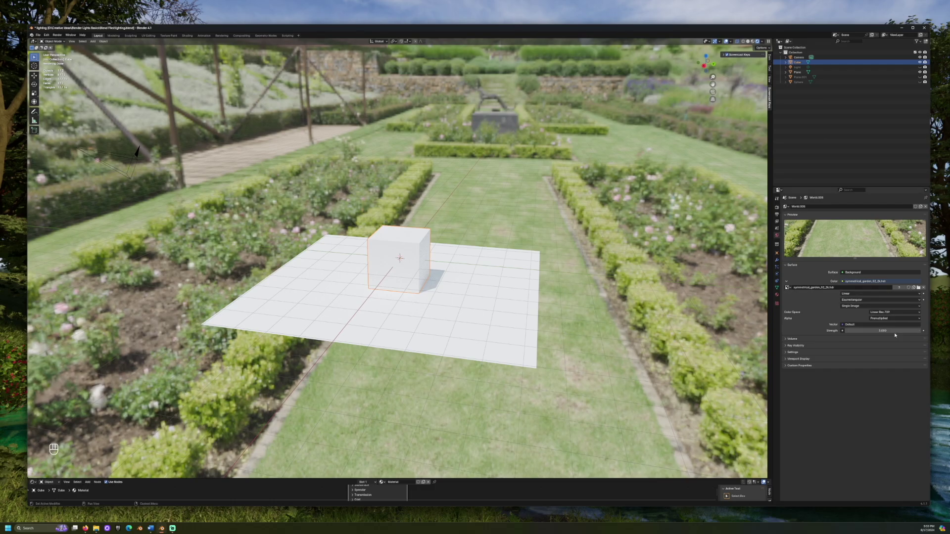
{"action": "mouse_move", "coordinate": [877, 331]}
{"action": "left_mouse_down"}
{"action": "mouse_move", "coordinate": [933, 331]}
{"action": "mouse_move", "coordinate": [876, 330]}
{"action": "left_mouse_up"}
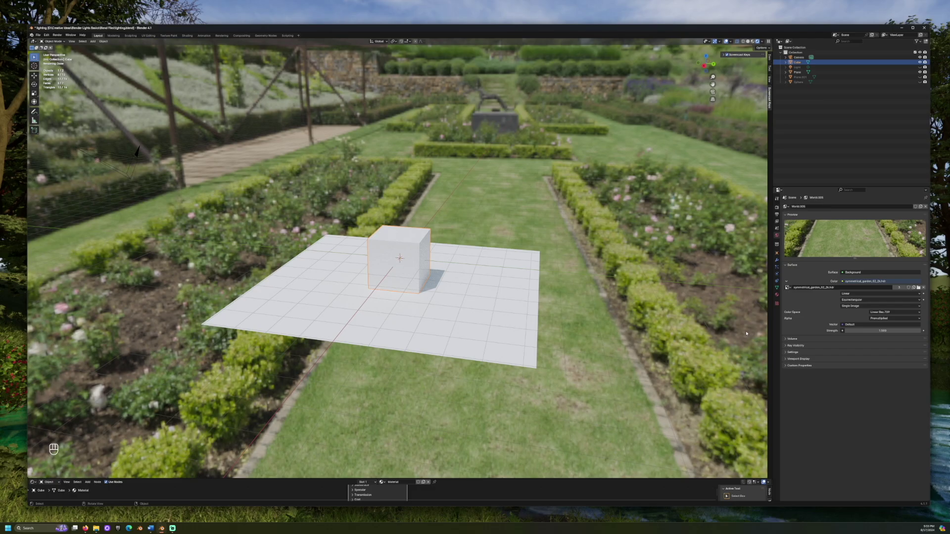
{"action": "middle_click_drag", "start_coordinate": [665, 330], "coordinate": [673, 329]}
{"action": "middle_click_drag", "start_coordinate": [673, 329], "coordinate": [673, 328]}
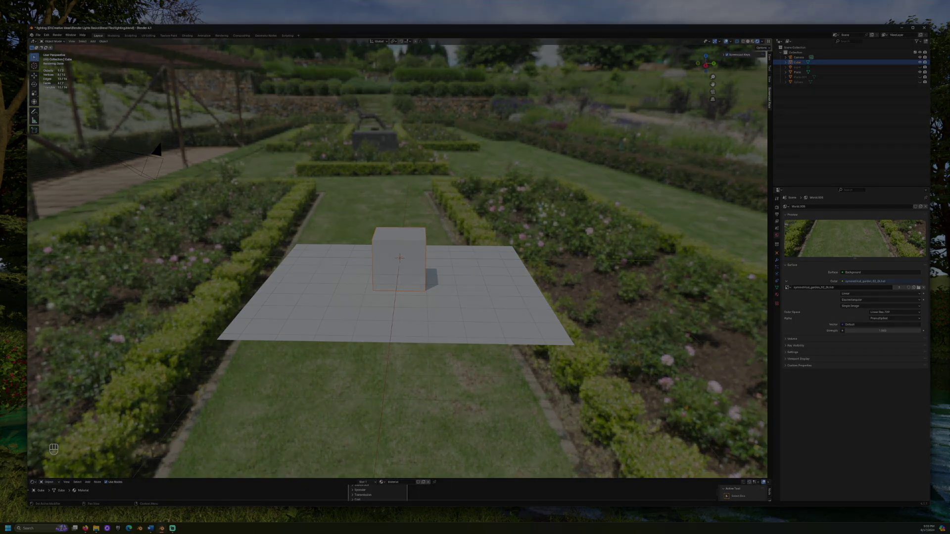